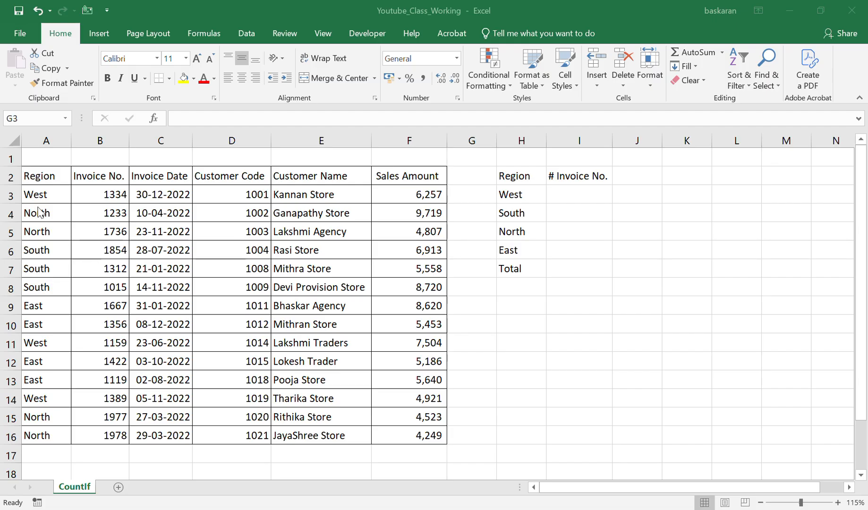
click(515, 190)
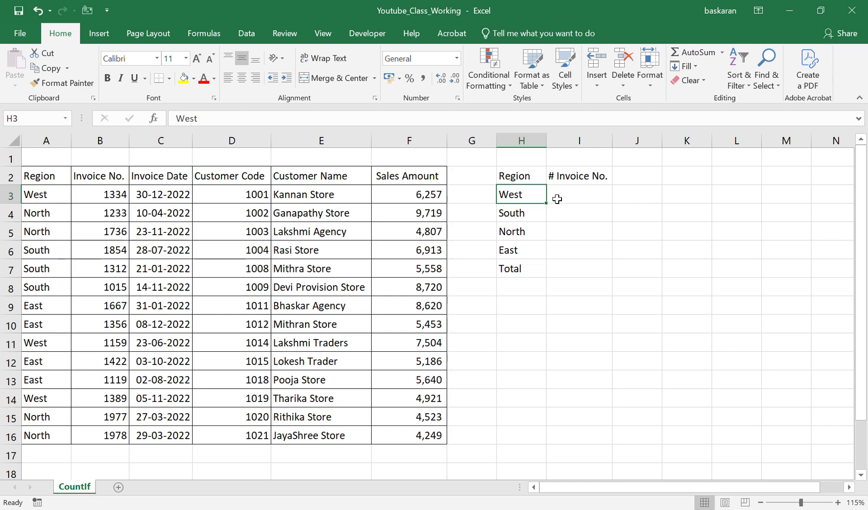
drag(517, 214, 581, 224)
click(555, 219)
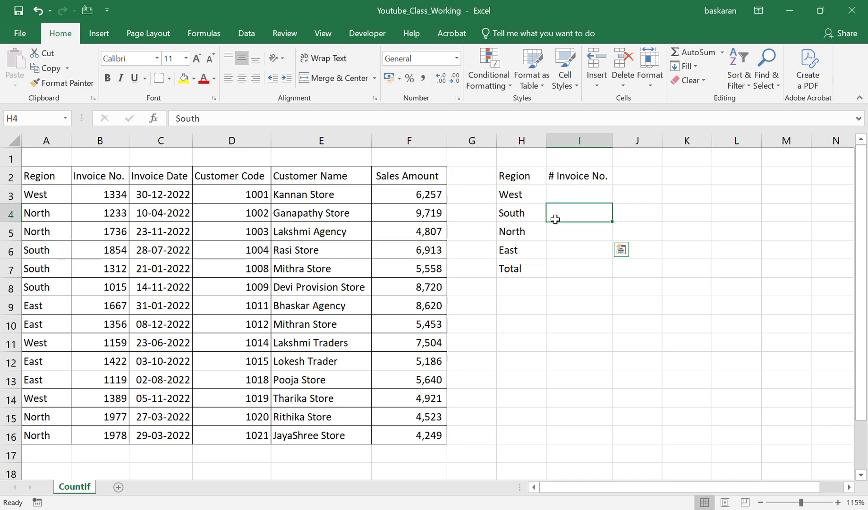
click(566, 199)
Filter the invoice table's Region column to show only West, and remove the filter again.
click(69, 177)
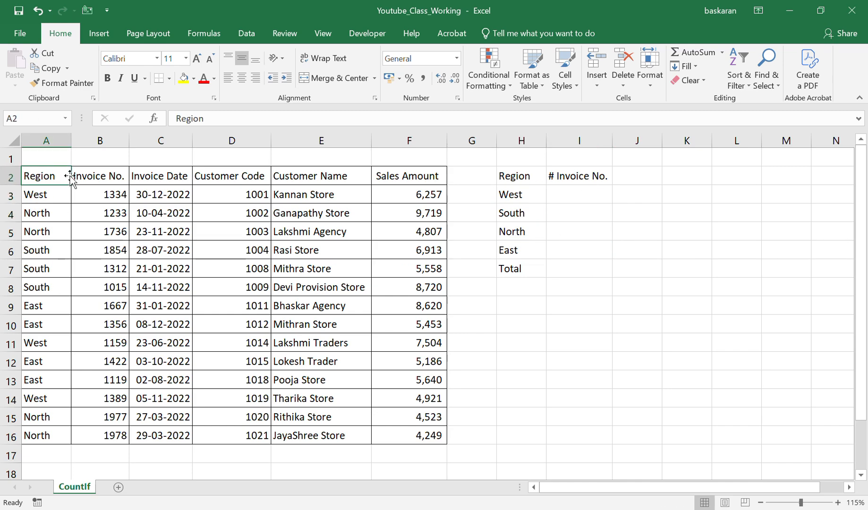
key(ctrl+shift+l)
click(69, 178)
key(e)
key(Down)
key(space)
key(Down)
key(Down)
key(Down)
key(Down)
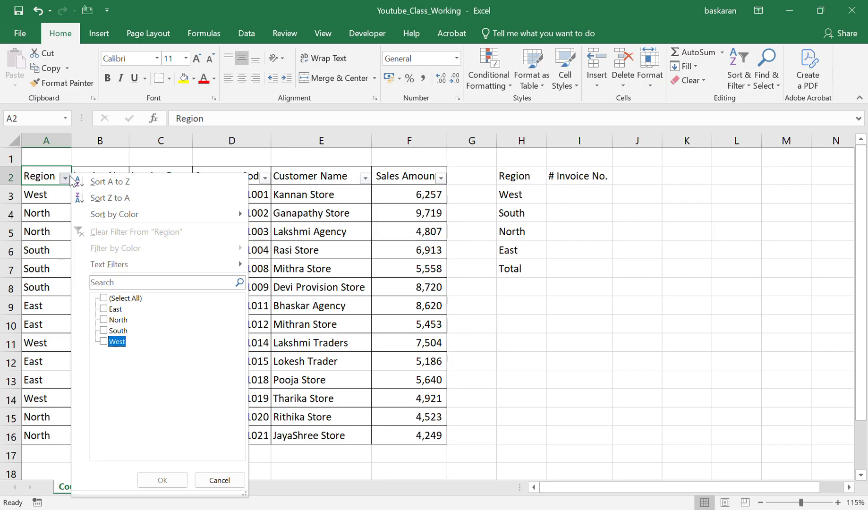
key(space)
key(Return)
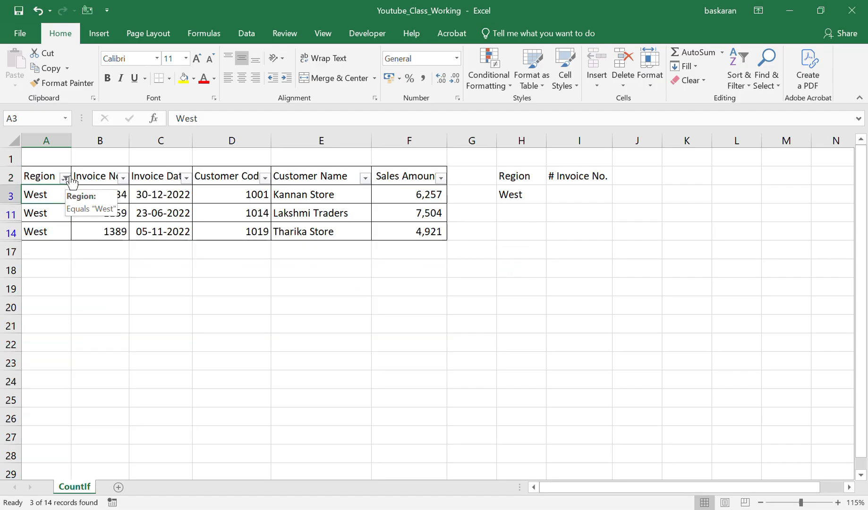
key(ctrl+shift+l)
Enter =COUNTIF(A3:A16,H3) in I3 to count the invoices of the West region.
key(Right)
key(Right)
key(Right)
key(Right)
key(Right)
key(Right)
key(Right)
key(Right)
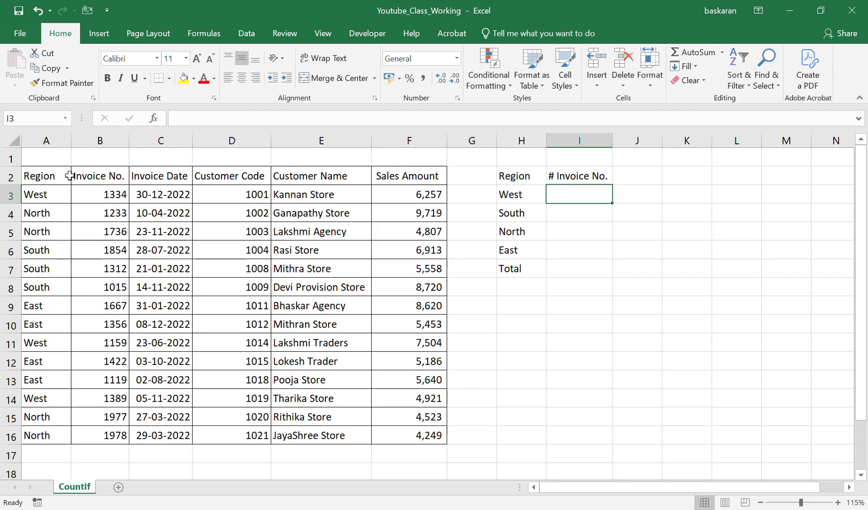
text(=con)
key(BackSpace)
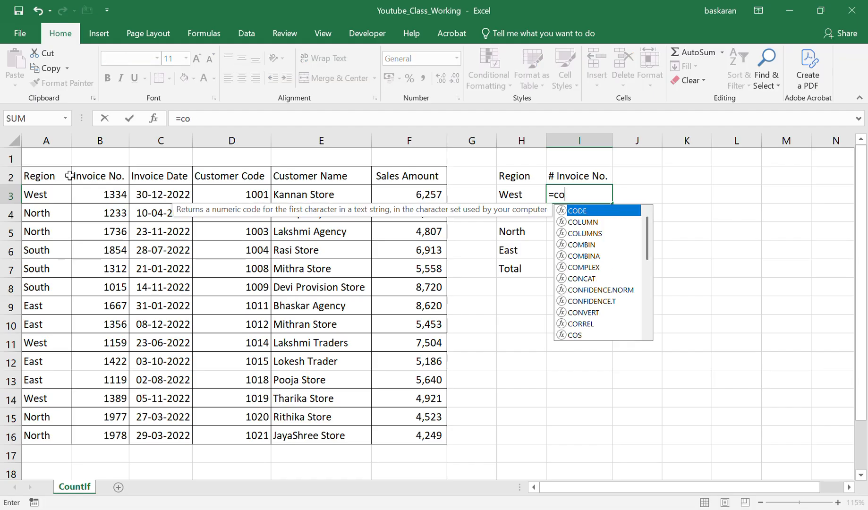
text(un)
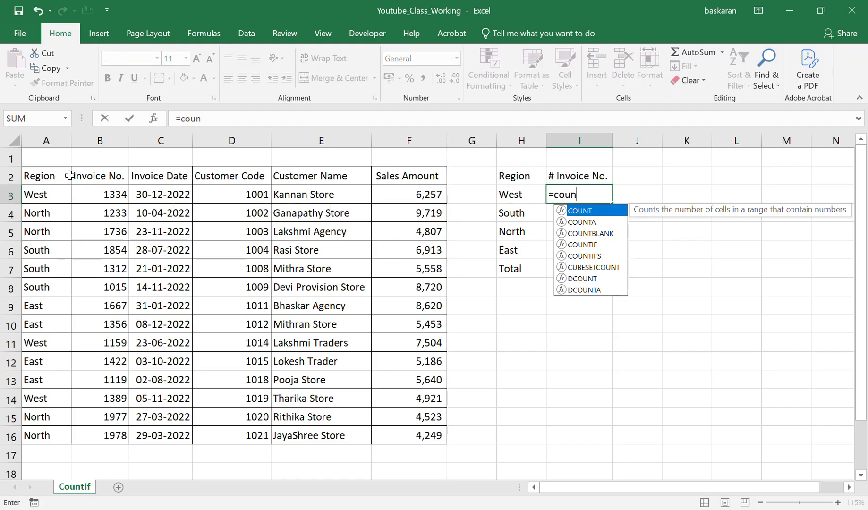
key(Down)
key(Down)
key(Down)
key(Tab)
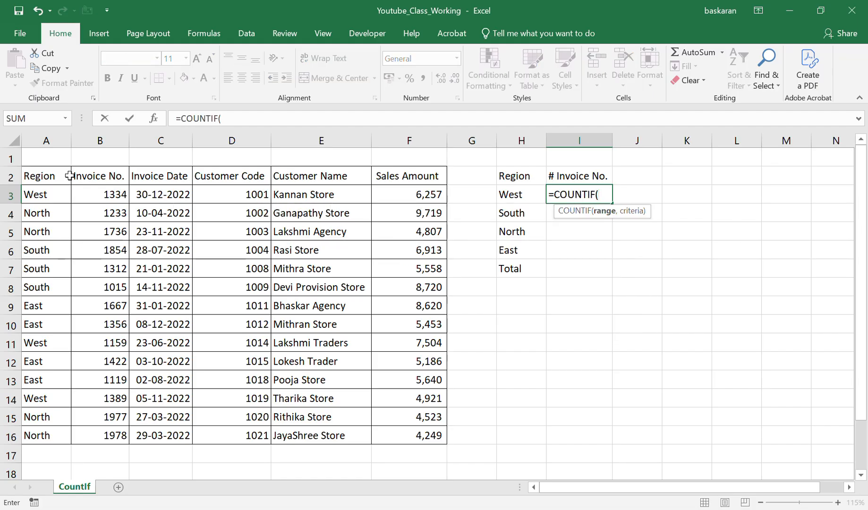
key(Left)
key(Left)
key(Left)
key(Left)
key(Left)
key(Left)
key(Left)
key(Left)
key(ctrl+shift+Down)
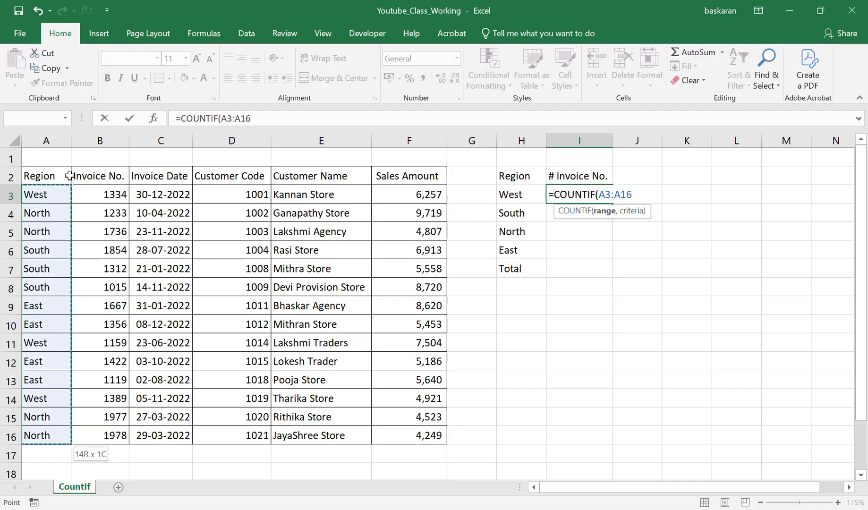
text(,)
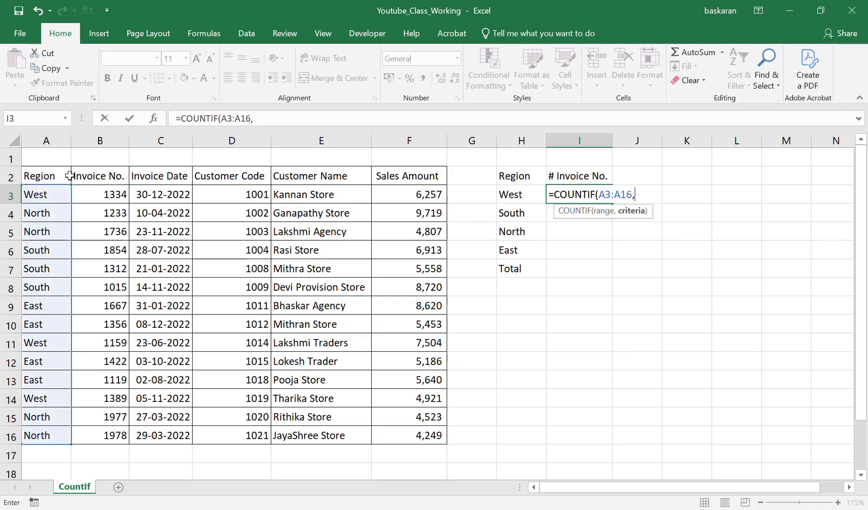
key(Left)
key(Return)
key(Up)
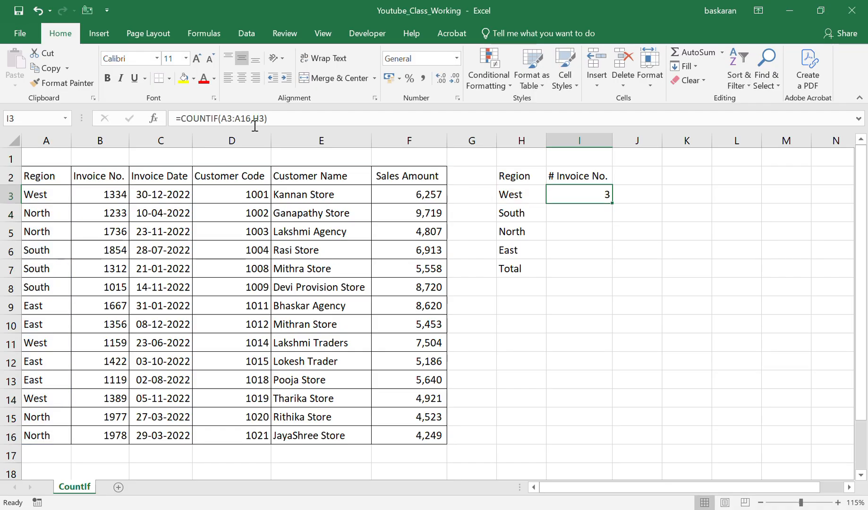
Lock the rows of the range in the I3 formula so it reads =COUNTIF(A$3:A$16,H3).
click(226, 119)
text($)
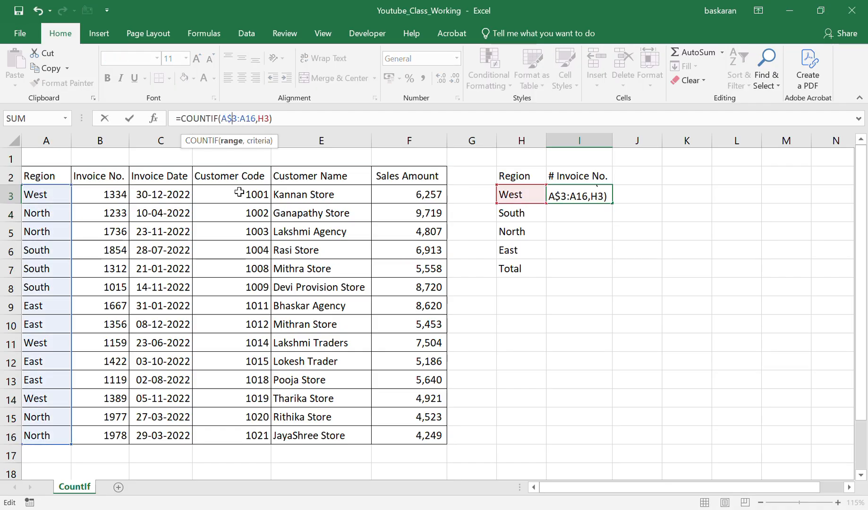
key(Right)
text($)
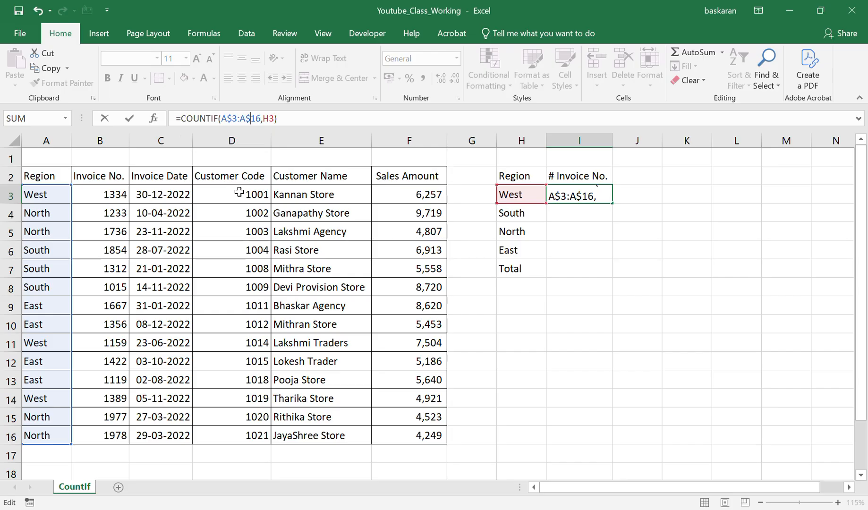
key(ctrl+Return)
Copy the COUNTIF formula from I3 down to the South, North and East rows (I4:I6).
key(ctrl+c)
key(shift+Down)
key(shift+Down)
key(shift+Down)
key(Return)
Insert an AutoSum of the region counts in the Total row of the # Invoice No. column (I7).
key(ctrl+Down)
key(Down)
key(alt+equal)
key(Return)
key(Up)
key(Up)
Copy the text of the COUNTIF formula from I3 and paste it into J3 with its references intact.
key(Up)
key(Up)
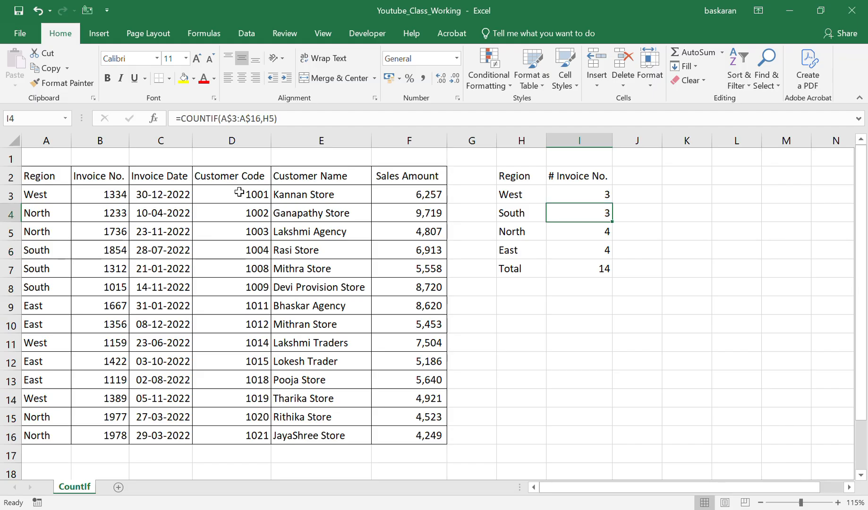
key(ctrl+Left)
key(ctrl+Left)
key(ctrl+Left)
key(Up)
key(Right)
key(Right)
key(Right)
key(Right)
key(Right)
key(Right)
key(Right)
key(Right)
key(F2)
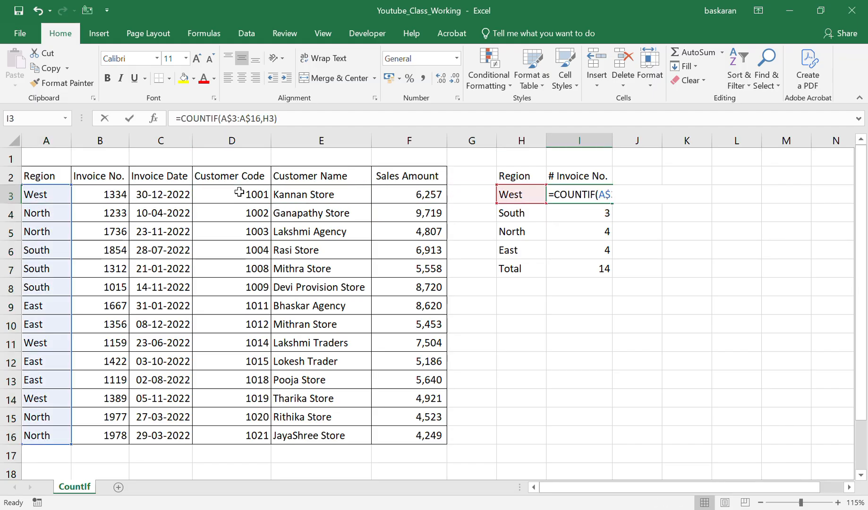
key(shift+Left)
key(shift+Left)
key(shift+Left)
key(shift+Left)
key(shift+Left)
key(shift+Left)
key(shift+Left)
key(shift+Left)
key(shift+Left)
key(shift+Left)
key(shift+Left)
key(shift+Left)
key(ctrl+c)
key(Tab)
key(ctrl+v)
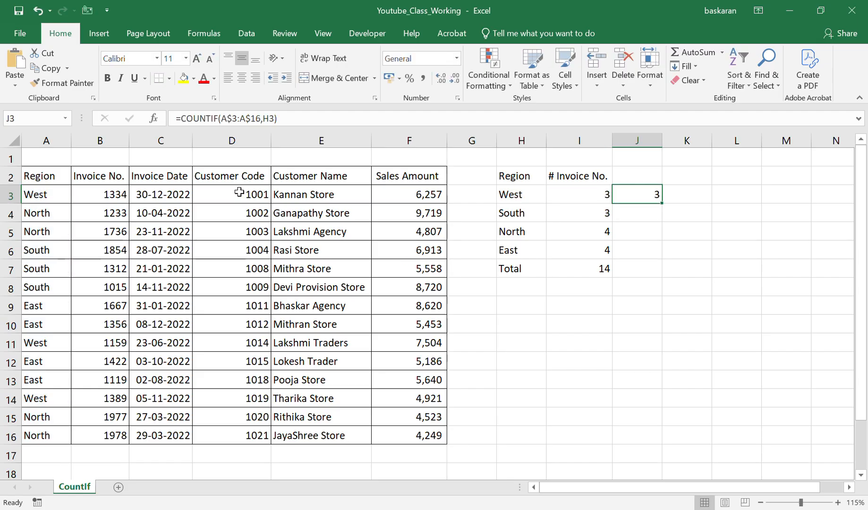
Replace the H3 criteria in the J3 formula with the text "West".
key(F2)
key(Left)
key(BackSpace)
key(BackSpace)
text(")
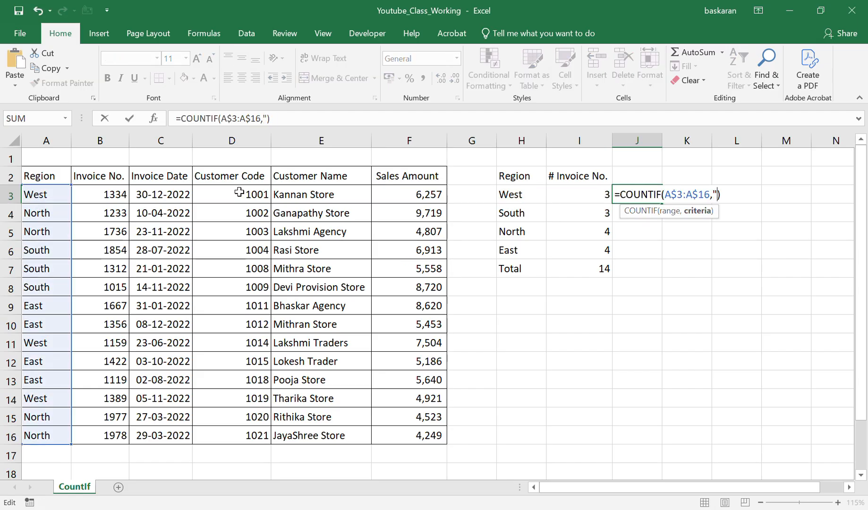
text(West")
key(Return)
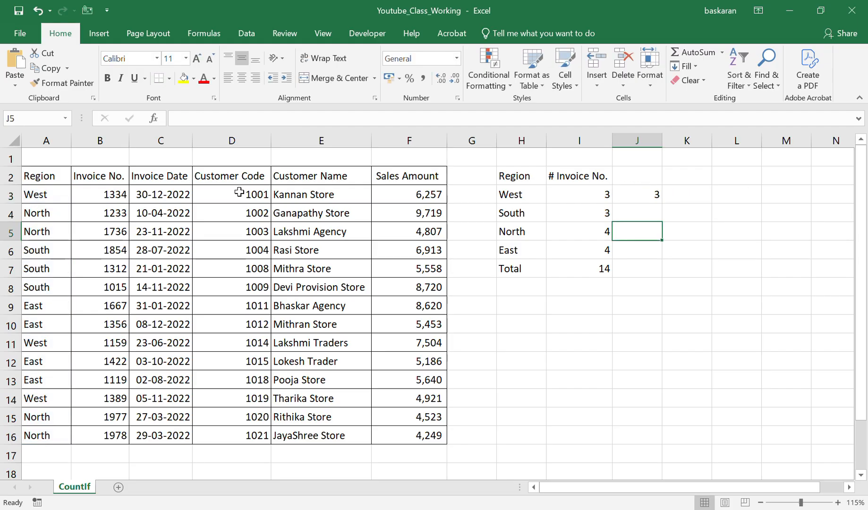
Copy the # Invoice No. header from I2 to J2 and autofit the width of column J.
key(Up)
key(Up)
key(Left)
key(ctrl+c)
key(Right)
key(ctrl+v)
key(F2)
key(Escape)
key(ctrl+space)
key(alt+h)
key(o)
key(i)
key(Down)
key(Up)
Append "M2" in quotation marks to the J2 header and autofit column J to the longer text.
key(F2)
text("M2")
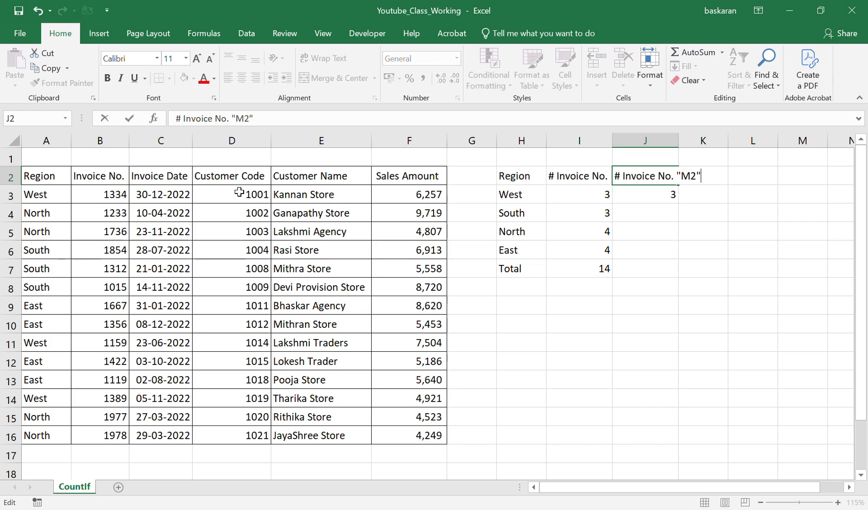
key(Return)
key(ctrl+space)
key(alt+h)
key(o)
key(i)
Copy the COUNTIF formula from J3 into the South row (J4).
key(Down)
key(Up)
key(F2)
key(Escape)
key(ctrl+c)
key(Down)
key(ctrl+v)
Change the criteria of the COUNTIF formula in J4 to "South".
key(F2)
key(F2)
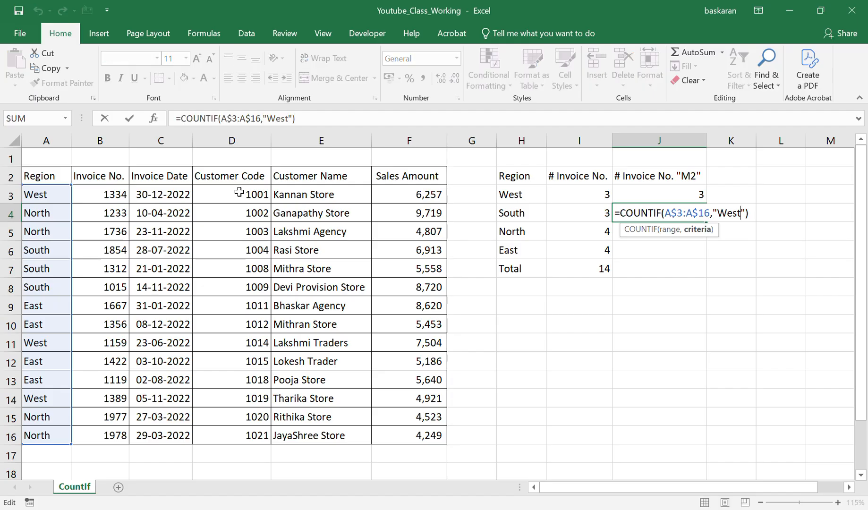
key(BackSpace)
key(BackSpace)
key(BackSpace)
key(BackSpace)
text(South)
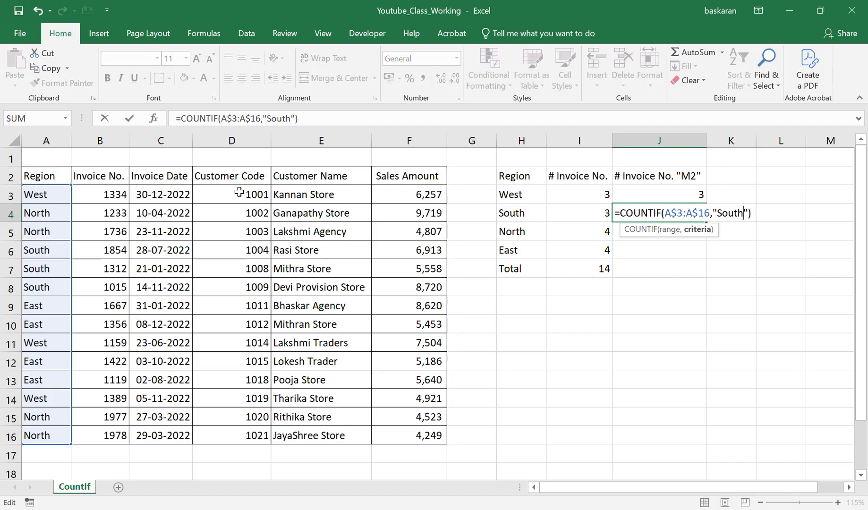
key(Return)
Copy the COUNTIF formula from J4 into the North row (J5).
key(Up)
key(ctrl+c)
key(Down)
key(Return)
Change the criteria of the COUNTIF formula in J5 to "North".
key(F2)
key(Left)
key(Left)
key(Left)
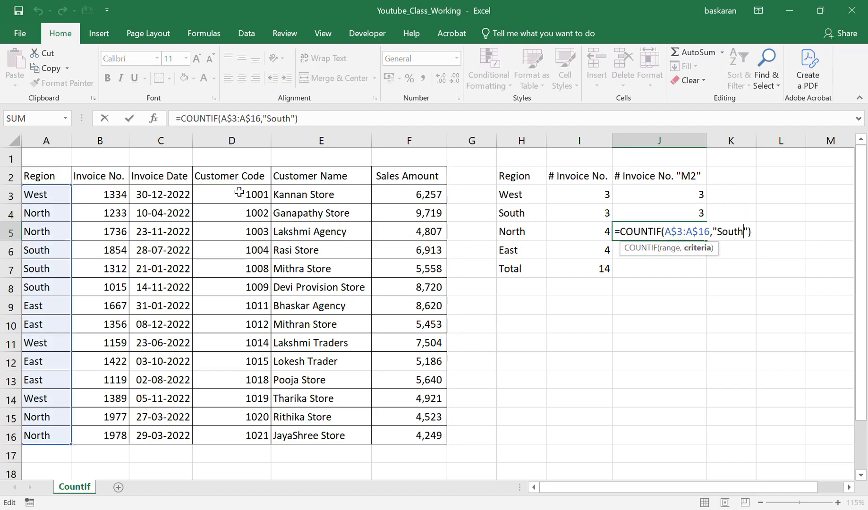
key(BackSpace)
key(BackSpace)
key(BackSpace)
key(BackSpace)
key(BackSpace)
text(NOrth)
key(BackSpace)
key(BackSpace)
key(BackSpace)
key(BackSpace)
text(orth)
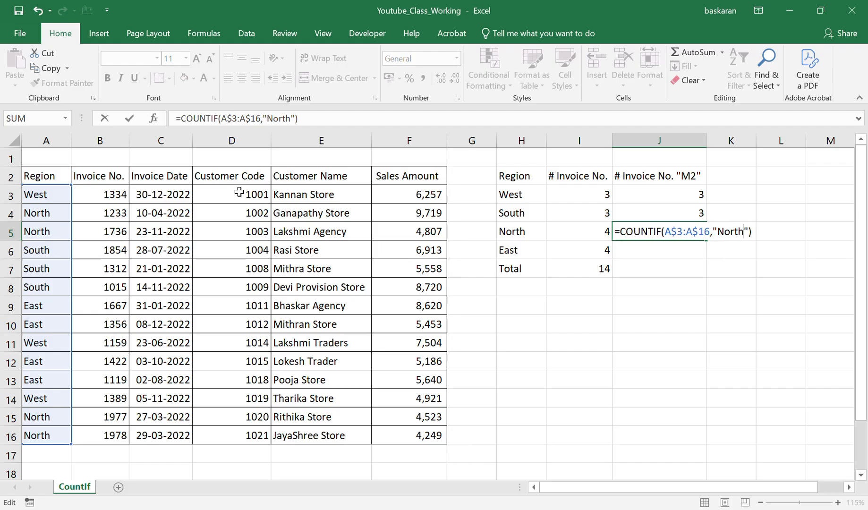
key(Return)
Copy the COUNTIF formula from J5 into the East row (J6).
key(Up)
key(ctrl+c)
key(Down)
key(Return)
Change the criteria of the COUNTIF formula in J6 to "East".
key(F2)
key(Left)
key(Left)
key(Left)
key(BackSpace)
key(BackSpace)
key(BackSpace)
key(BackSpace)
key(BackSpace)
text(East)
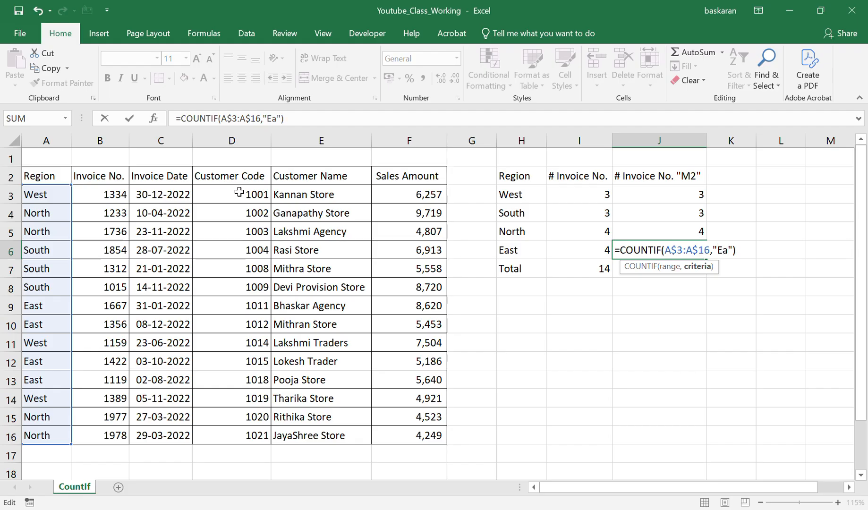
key(Return)
Insert an AutoSum of J3:J6 in the Total row of the "M2" column (J7).
key(alt+=)
key(Return)
key(Up)
key(Up)
key(Up)
key(Up)
key(Up)
key(Up)
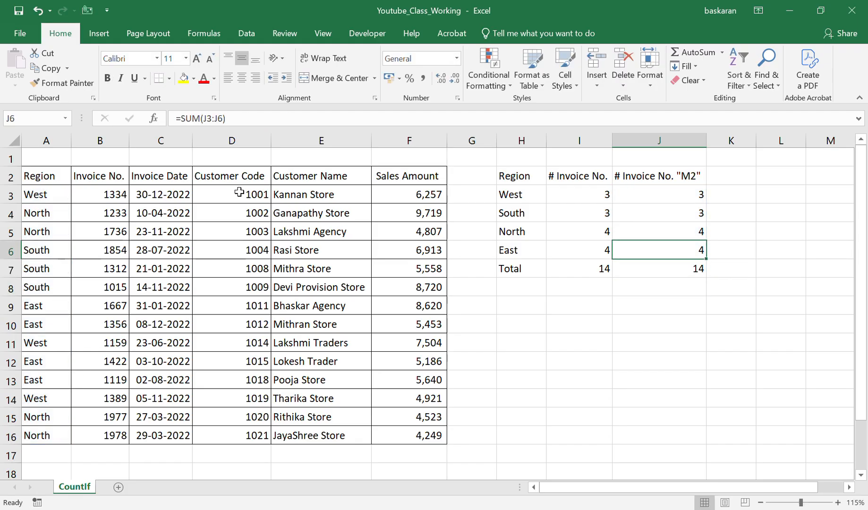
Copy the Region list with its header and Total row (H2:H7) to a second block starting at H10.
key(Left)
key(Left)
key(ctrl+shift+Down)
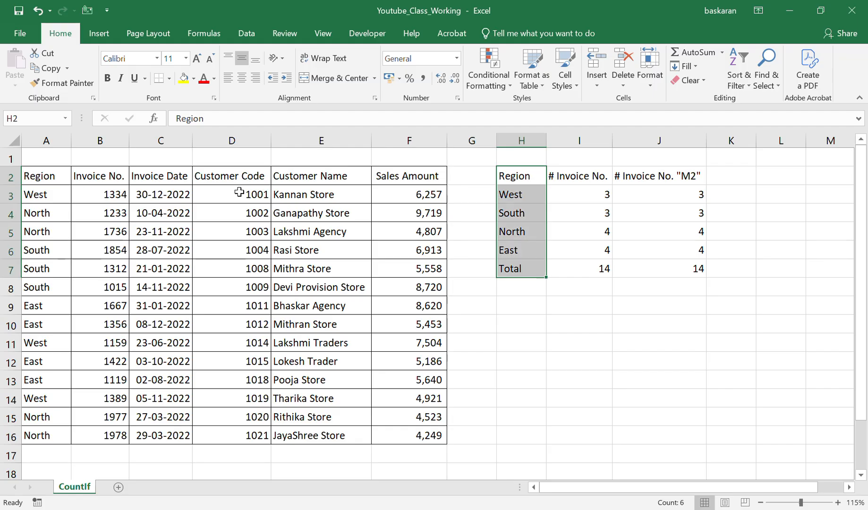
key(ctrl+c)
key(Down)
key(Down)
key(Down)
key(Down)
key(Down)
key(Down)
key(Down)
key(Down)
key(Return)
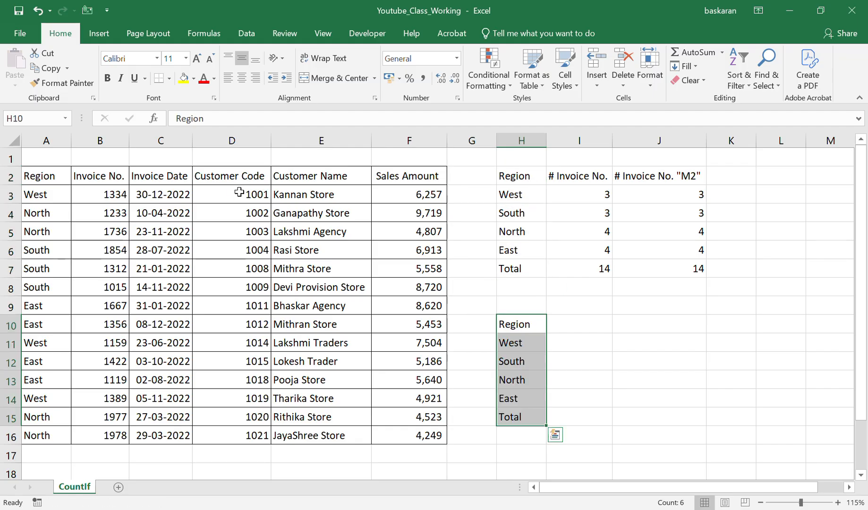
Undo the Region list paste at H10 and paste the list starting at H9 instead.
key(ctrl+z)
key(Up)
key(Return)
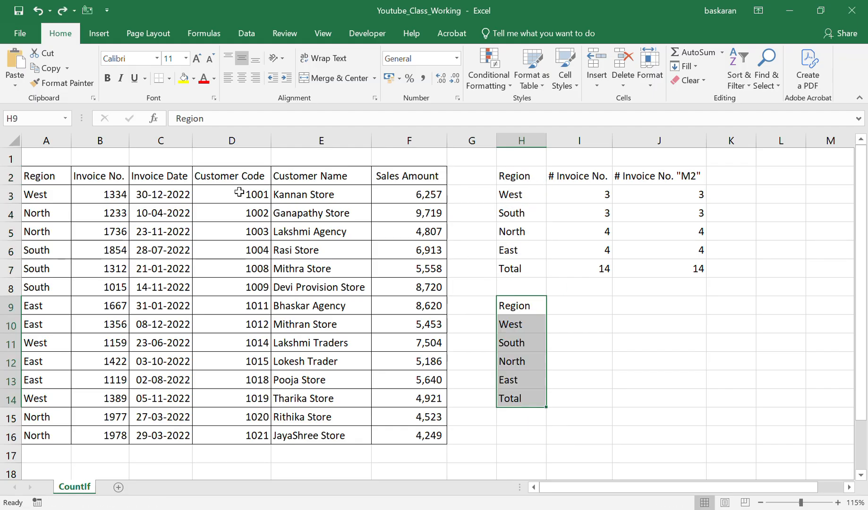
Widen column H slightly to give the Region labels more room.
key(ctrl+space)
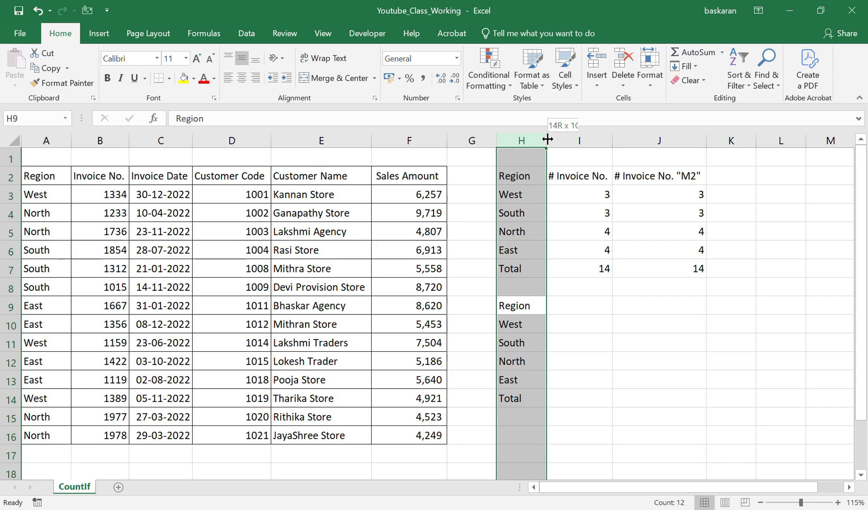
drag(546, 139, 559, 139)
click(586, 323)
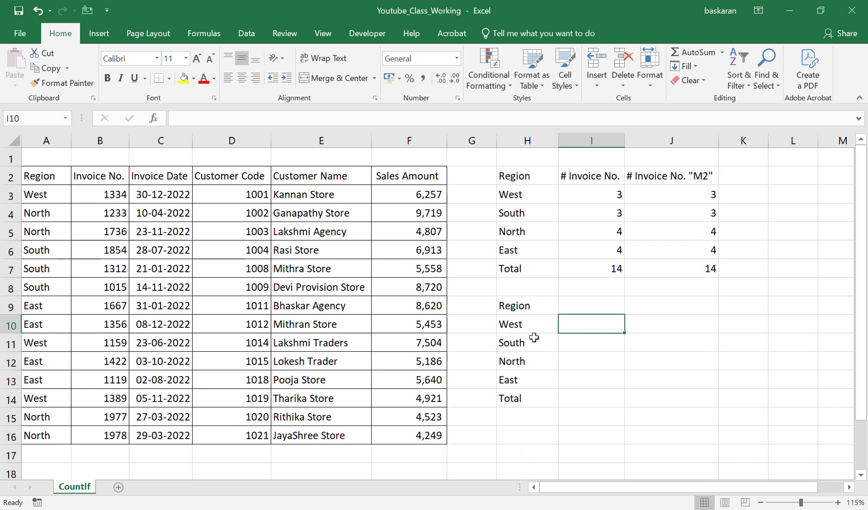
Enter the headers "<5000" in I9 and "=> 5000" in J9 beside the second Region header.
click(582, 309)
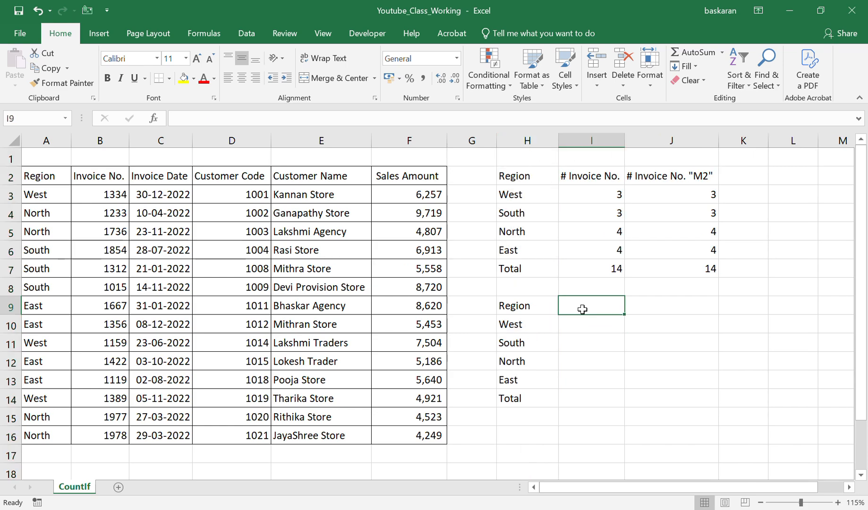
text(<5000)
key(ctrl+c)
key(Right)
key(Return)
key(F2)
key(Home)
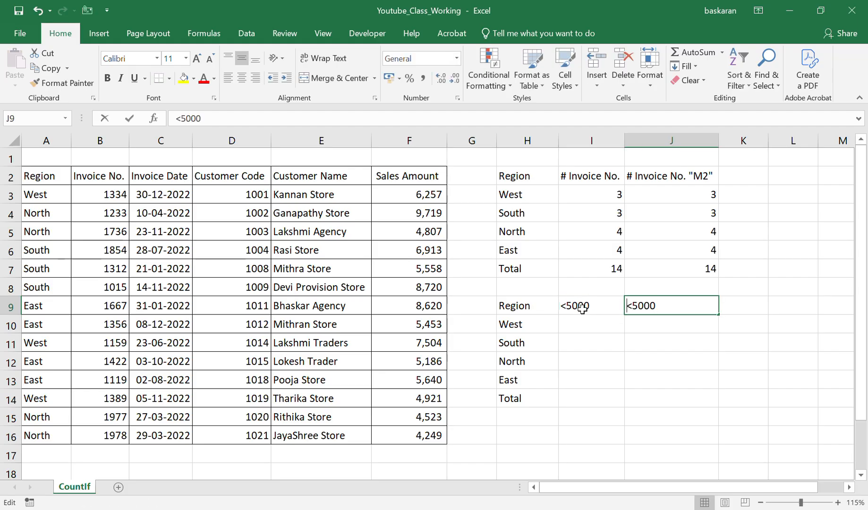
key(Delete)
text(=>)
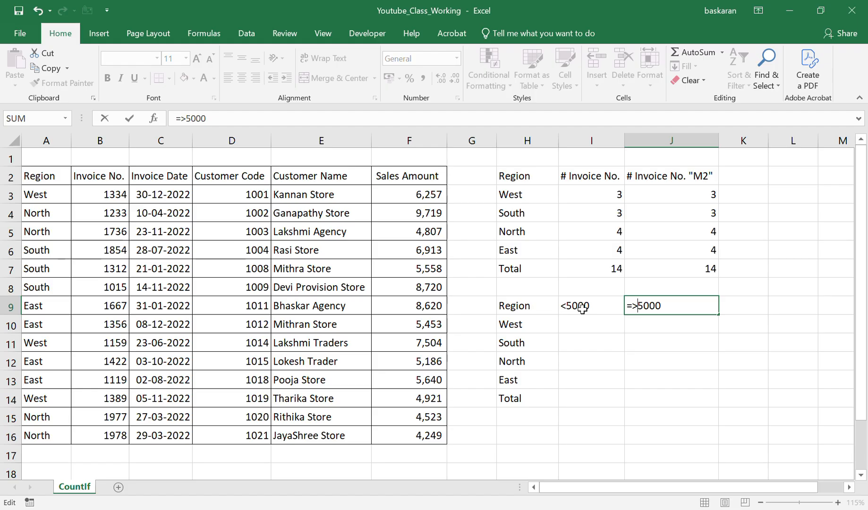
key(Return)
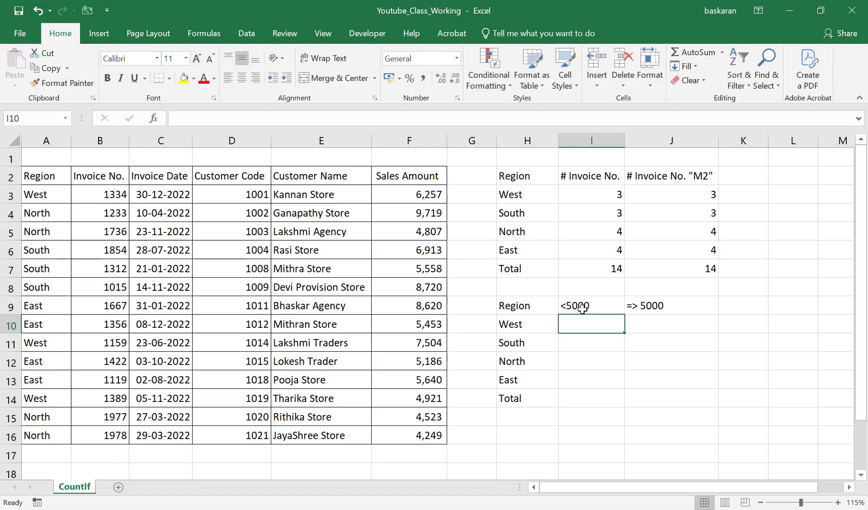
Enter a COUNTIFS formula in I10 that counts Sales Amount values in F3:F16 with the criteria "<5000".
text(=coun)
key(Down)
key(Down)
key(Down)
key(Down)
key(Tab)
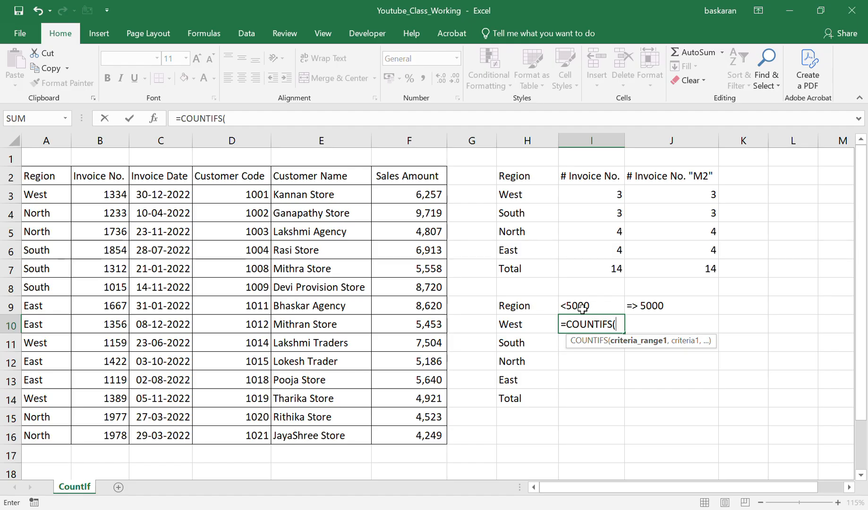
key(Left)
key(Left)
key(Left)
key(ctrl+Up)
key(Down)
key(ctrl+shift+Down)
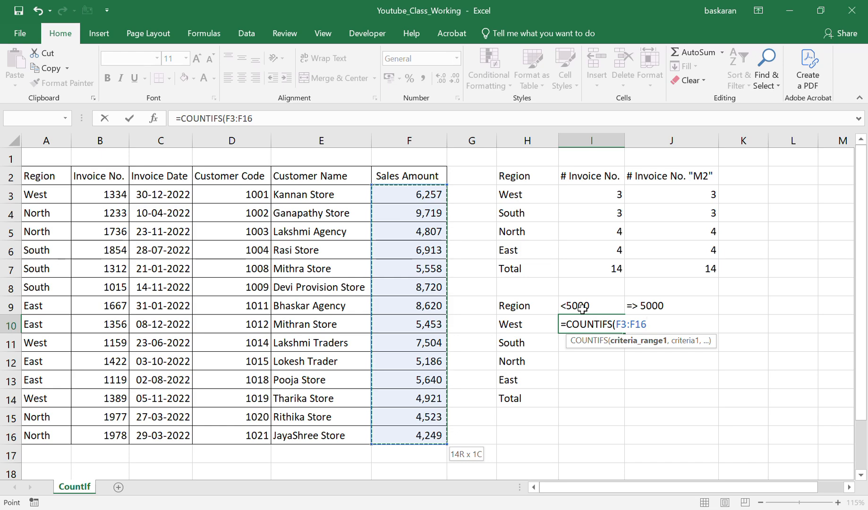
text(,)
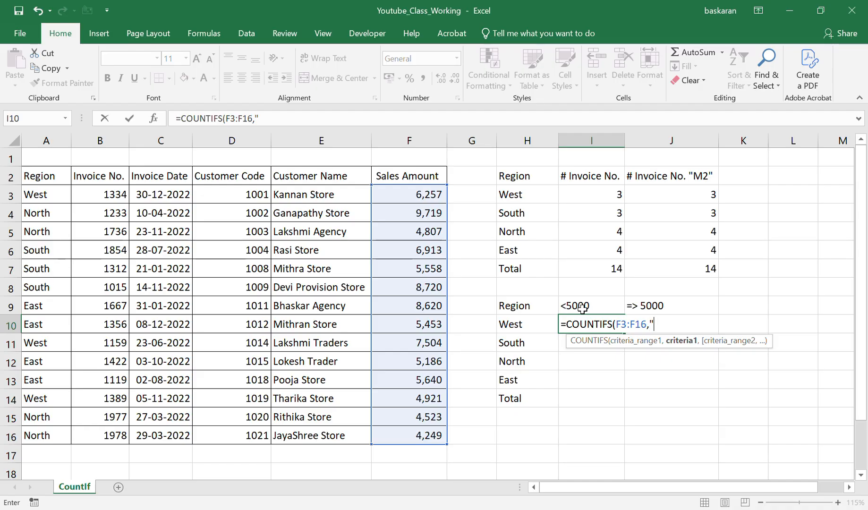
text( <5000")
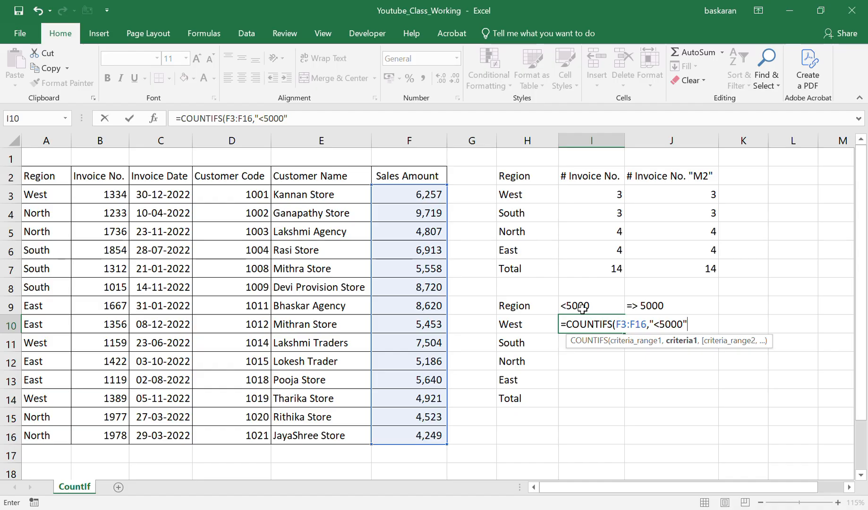
key(ctrl+Return)
key(F2)
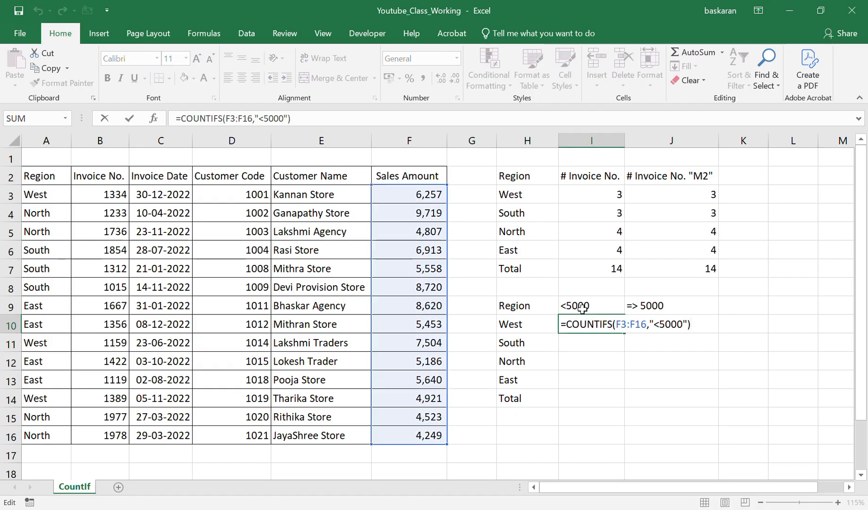
key(ctrl+Return)
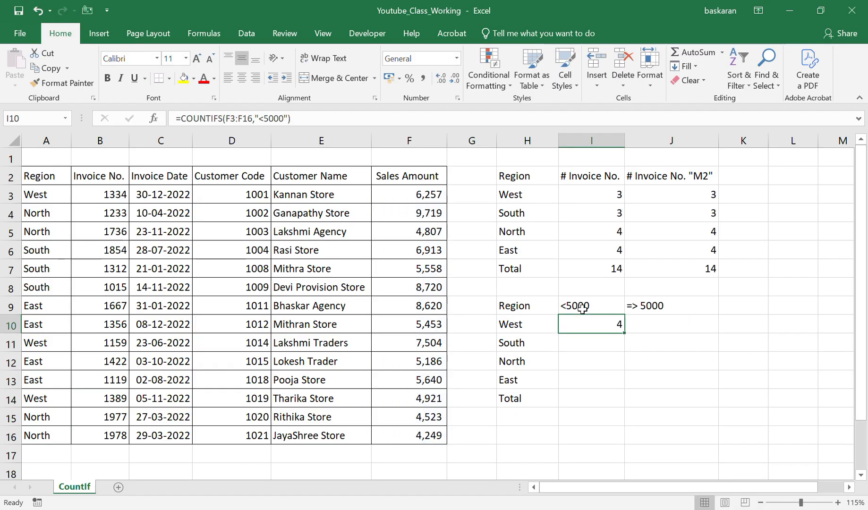
Extend the COUNTIFS formula in I10 with the Region range A3:A16 and the criteria cell H10.
key(F2)
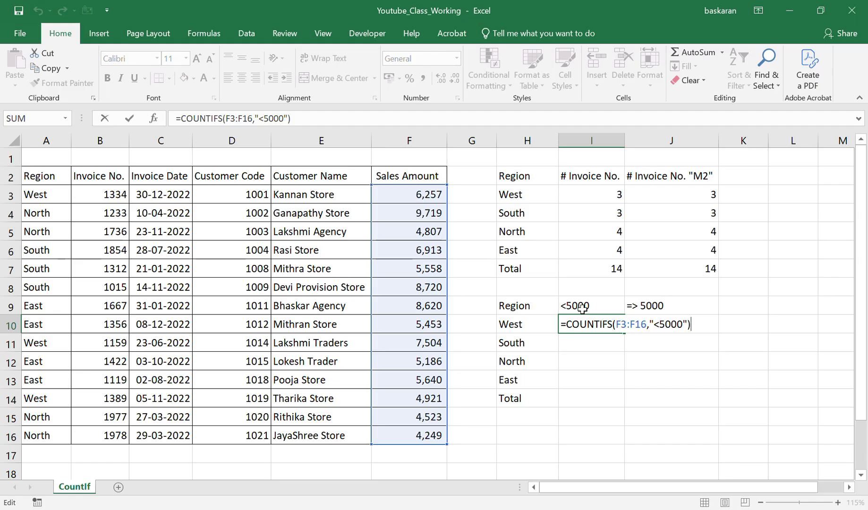
key(Left)
text(,)
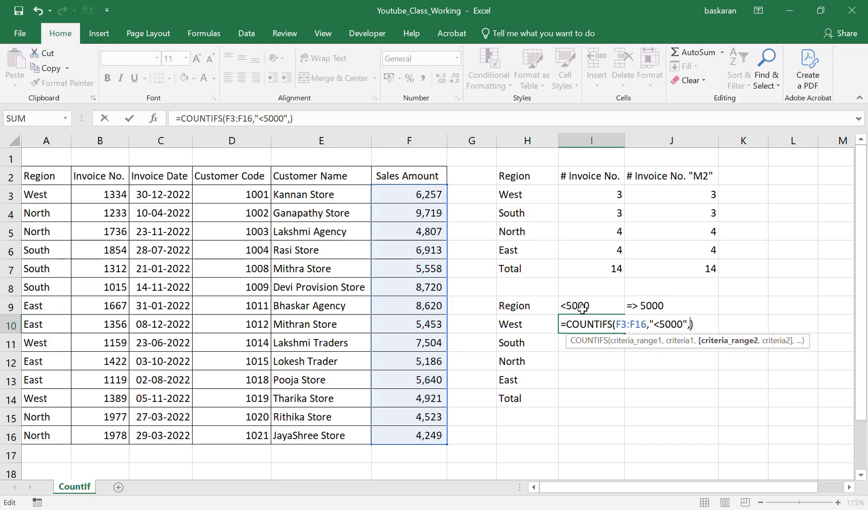
key(Delete)
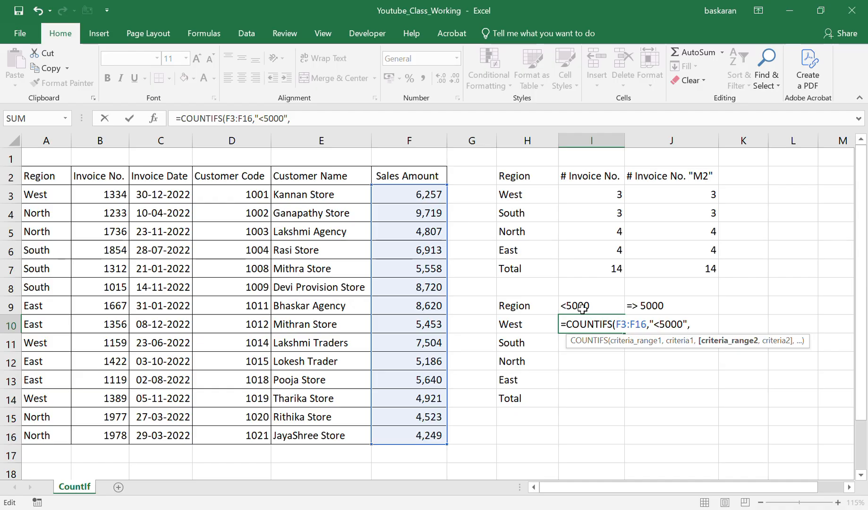
drag(38, 192, 57, 438)
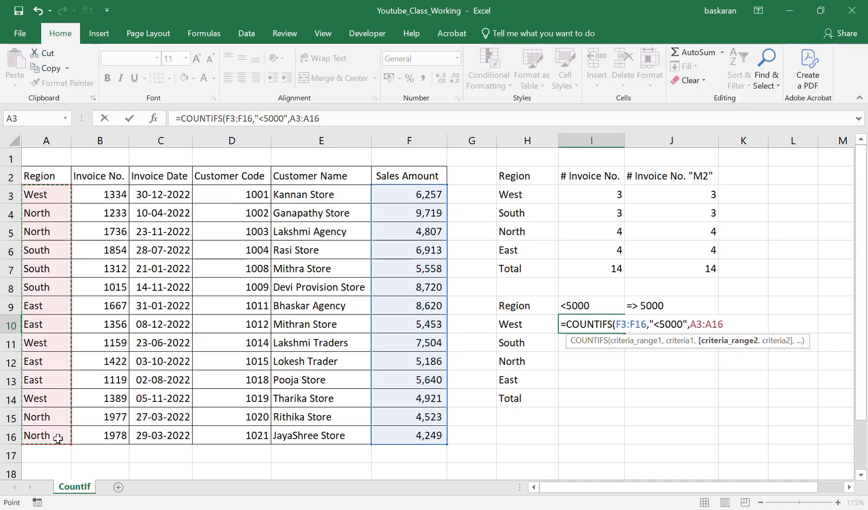
text(,)
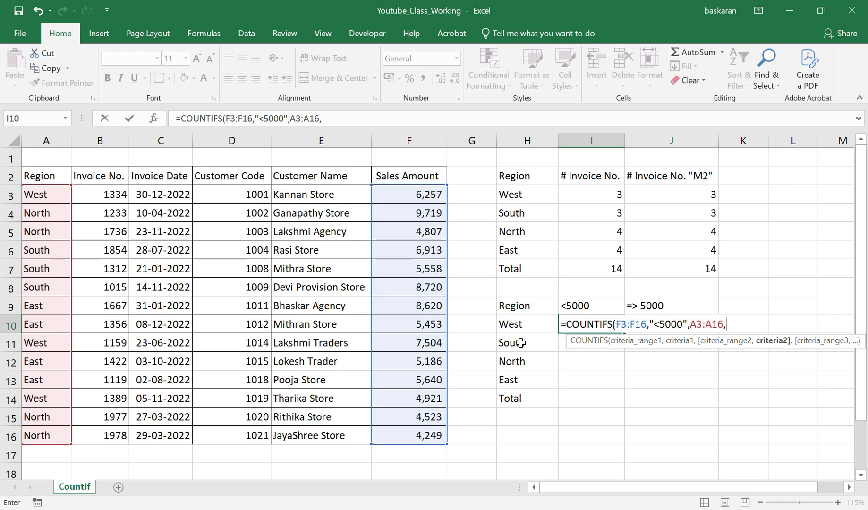
click(527, 325)
key(Return)
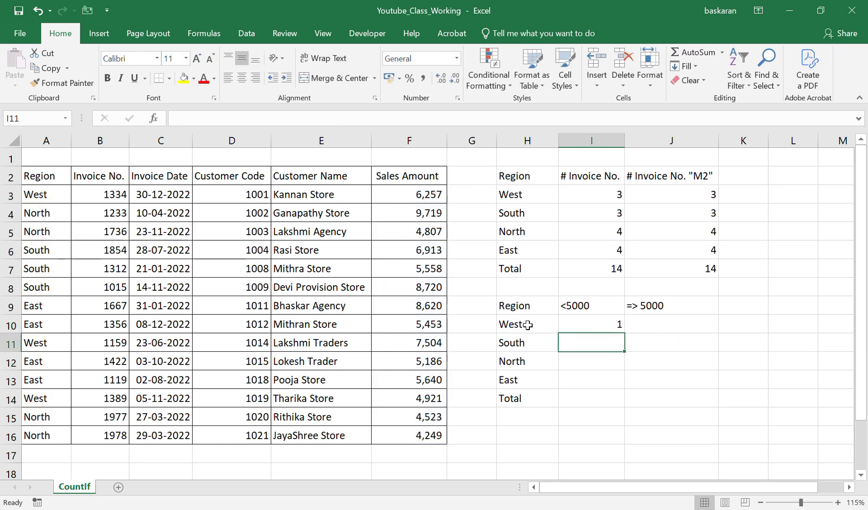
Lock the rows of both ranges in the I10 formula as F$3:F$16 and A$3:A$16.
key(Up)
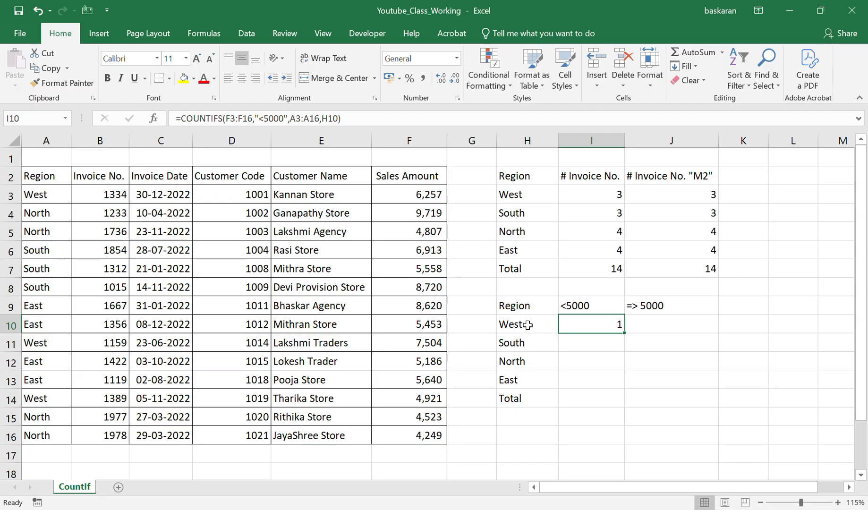
click(231, 118)
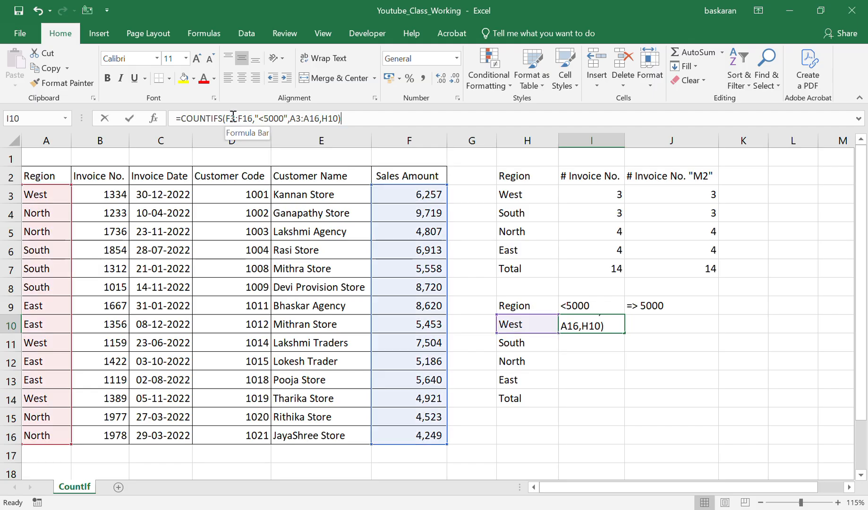
text($)
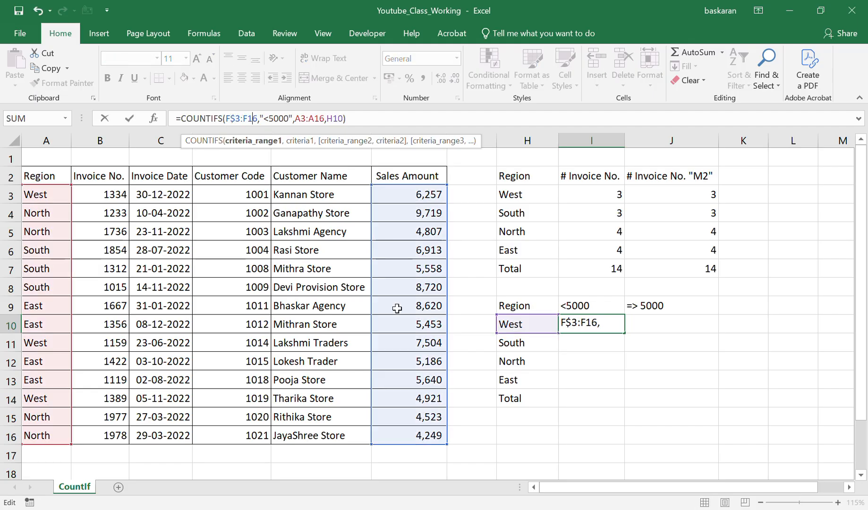
key(Left)
text($)
key(Right)
key(Right)
key(Right)
key(Right)
key(Right)
key(Right)
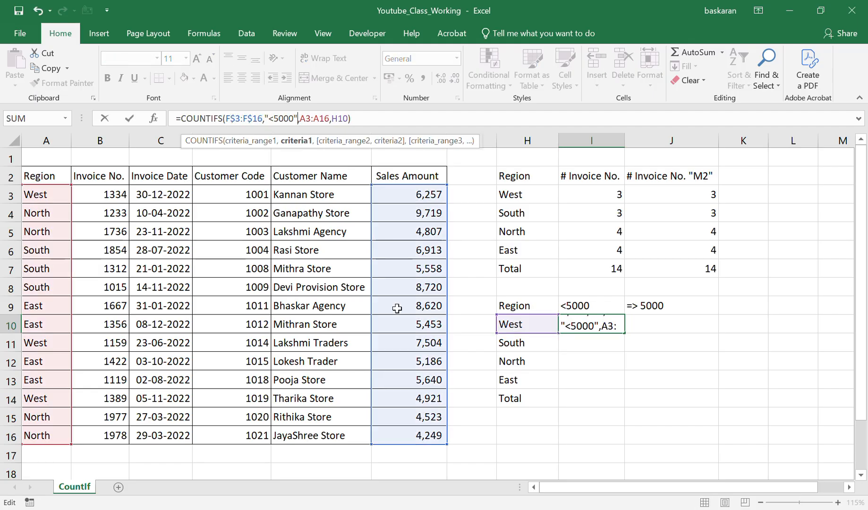
key(Right)
text($)
key(Right)
key(Right)
key(Right)
text($)
key(Right)
key(Right)
key(Right)
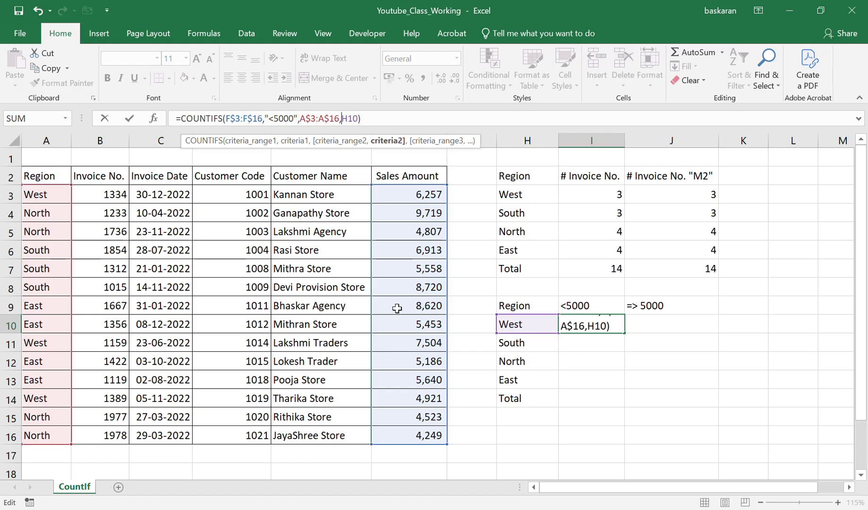
key(ctrl+Return)
Copy the COUNTIFS formula from I10 down to the South, North and East rows (I11:I13).
key(ctrl+c)
key(shift+Down)
key(shift+Down)
key(shift+Down)
key(ctrl+v)
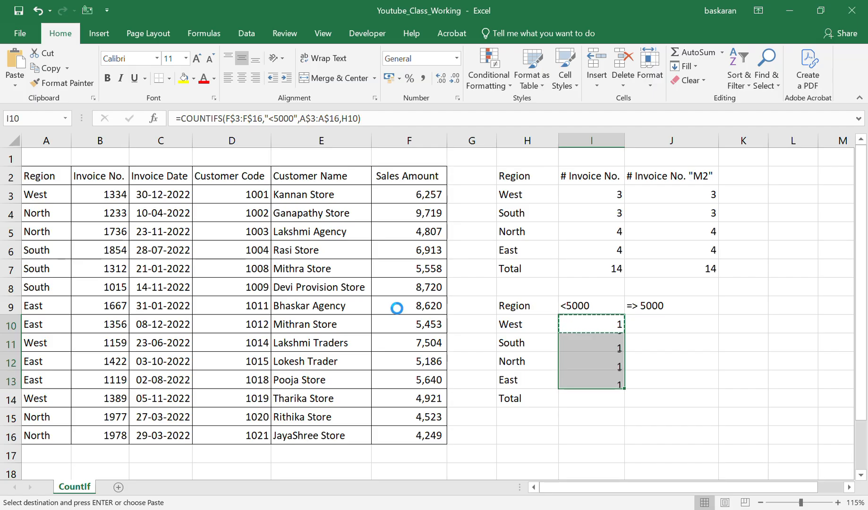
key(Escape)
Insert an AutoSum of I10:I13 in the Total row of the "<5000" column (I14).
key(ctrl+Down)
key(Down)
key(alt+equal)
key(Return)
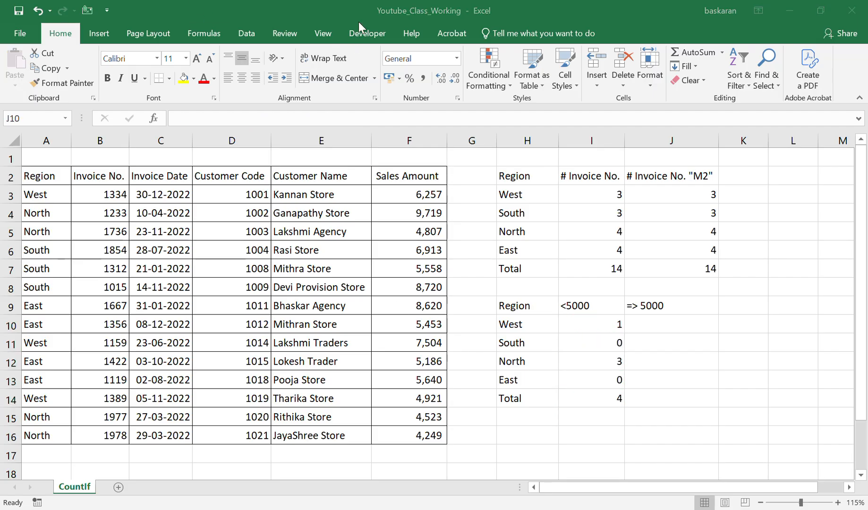
Enter a COUNTIFS formula in J10 that counts Sales Amount values in F3:F16 with the criteria ">=5000".
click(608, 327)
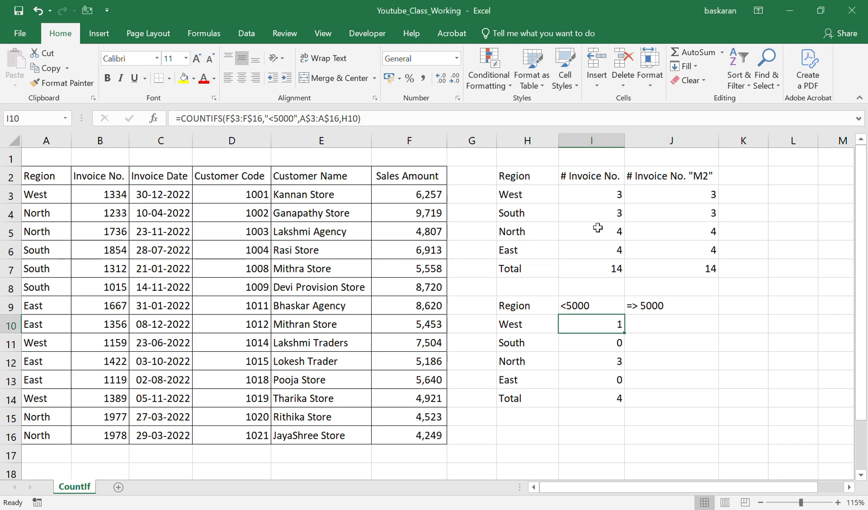
click(654, 325)
text(=coun)
key(Down)
key(Down)
key(Down)
key(Down)
key(Tab)
key(Left)
key(Left)
key(Left)
key(Left)
key(Up)
key(Up)
key(Up)
key(Up)
key(Up)
key(Up)
key(Up)
key(shift+Down)
key(shift+Down)
key(shift+Down)
key(shift+Down)
key(shift+Down)
key(shift+Down)
key(shift+Down)
key(shift+Down)
key(shift+Down)
key(shift+Down)
key(shift+Down)
key(shift+Down)
key(shift+Down)
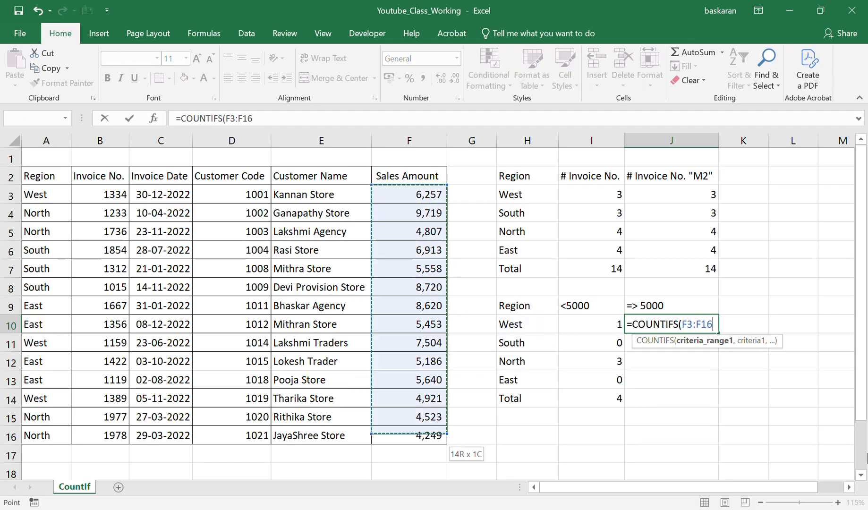
text(,)
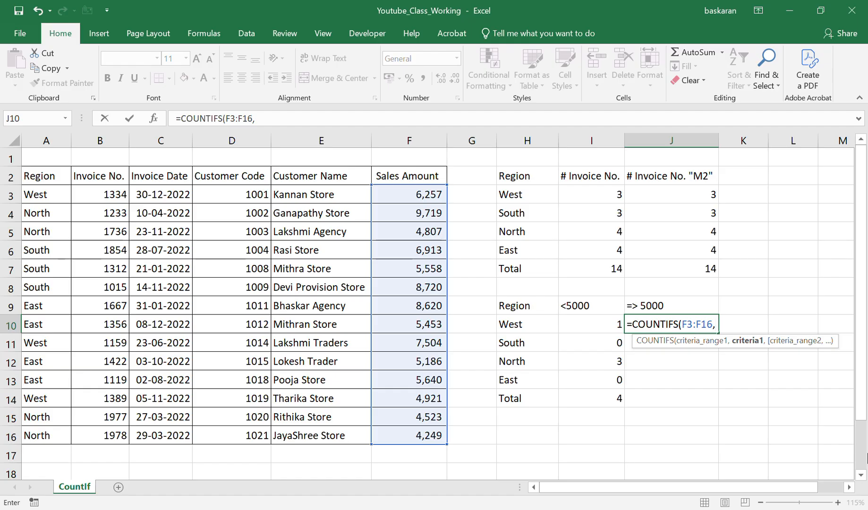
text(">=5000")
key(Return)
Extend the COUNTIFS formula in J10 with the Region range A3:A16 and the criteria cell H10.
key(Up)
key(F2)
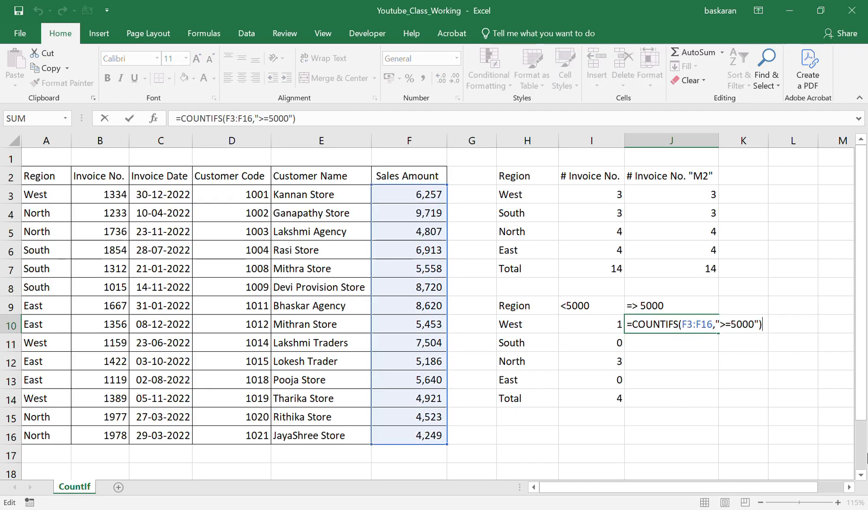
key(BackSpace)
text(,)
drag(42, 195, 64, 436)
text(,)
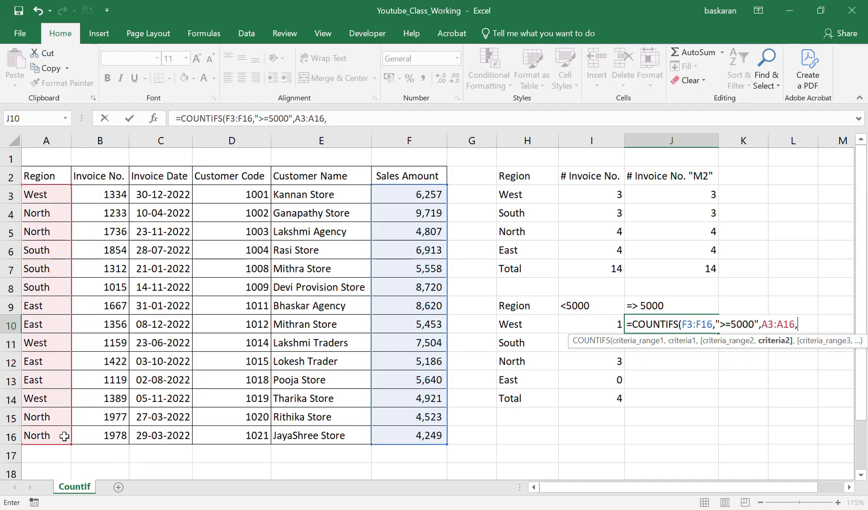
click(543, 325)
text())
key(ctrl+Return)
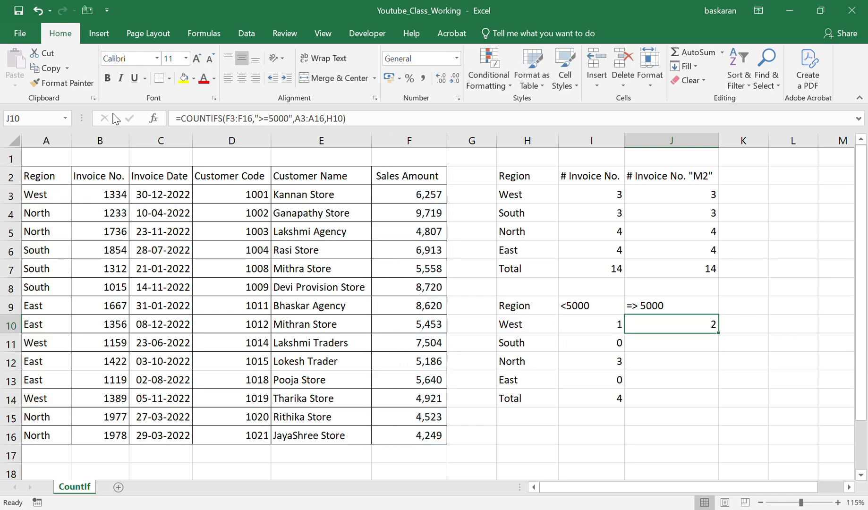
Lock the rows of both ranges in the J10 formula as F$3:F$16 and A$3:A$16.
click(228, 118)
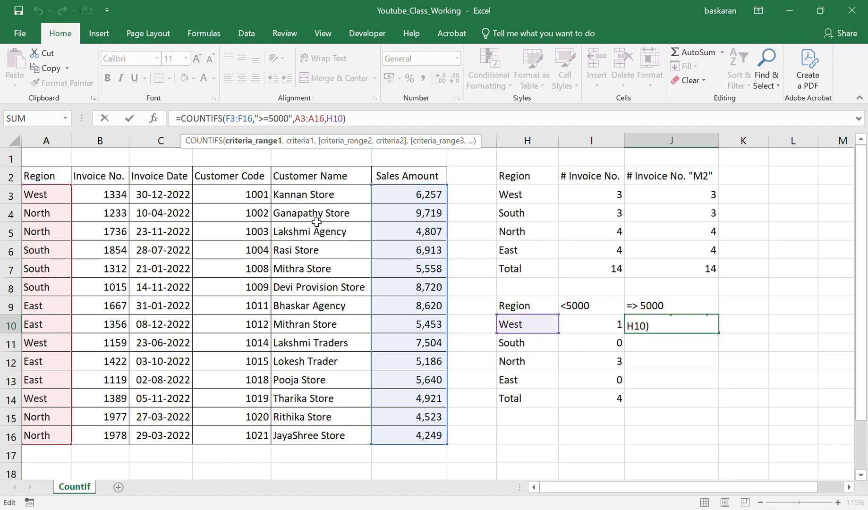
key(Right)
text($)
key(Right)
key(Right)
key(Right)
key(Right)
key(Left)
key(Left)
text($)
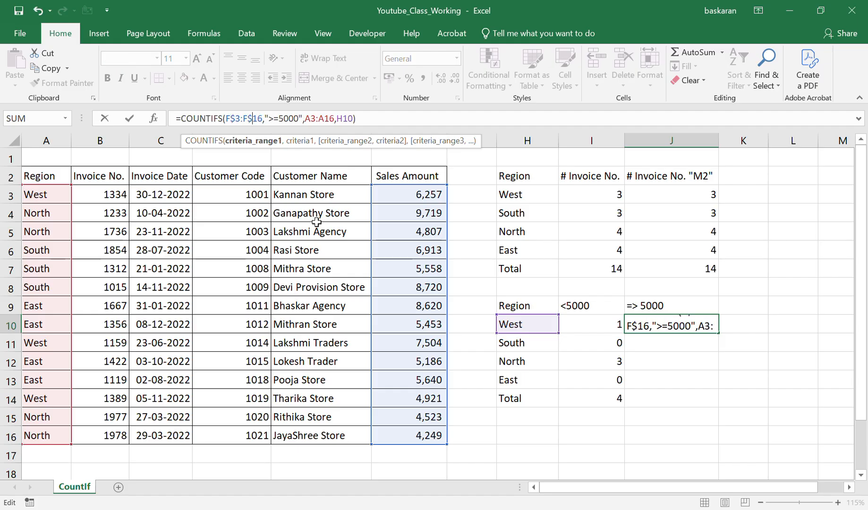
key(Right)
key(Right)
key(Right)
key(Right)
key(Right)
key(Right)
key(Right)
key(Right)
key(Right)
key(Right)
key(Right)
key(Right)
key(Right)
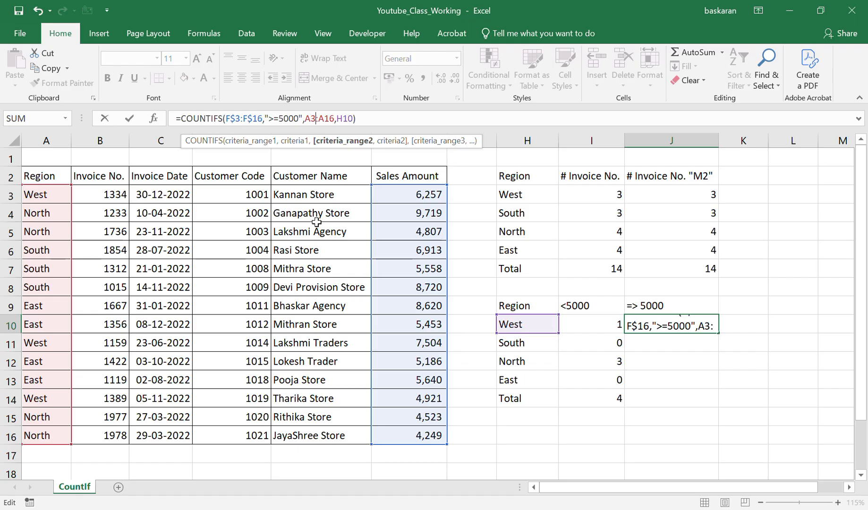
text($)
key(Right)
key(Right)
key(Right)
text($)
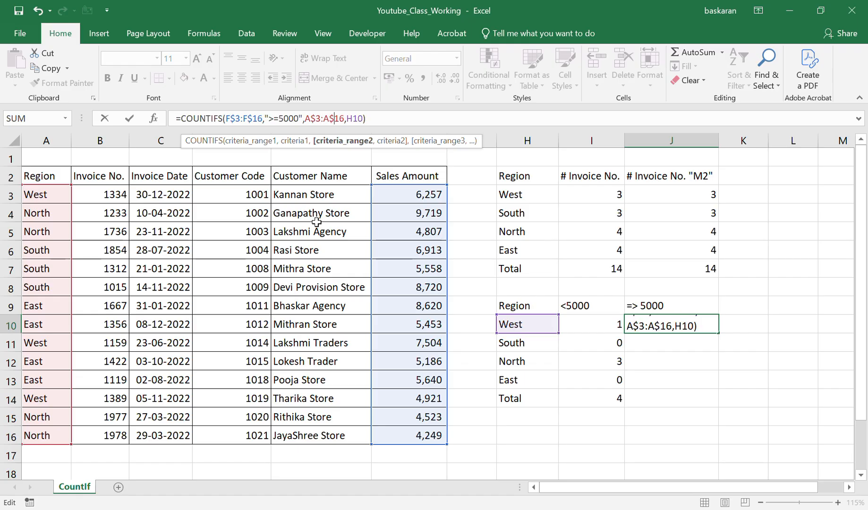
key(ctrl+Return)
Copy the COUNTIFS formula from J10 down to the South, North and East rows (J11:J13).
key(ctrl+c)
key(Down)
key(shift+Down)
key(shift+Down)
key(Return)
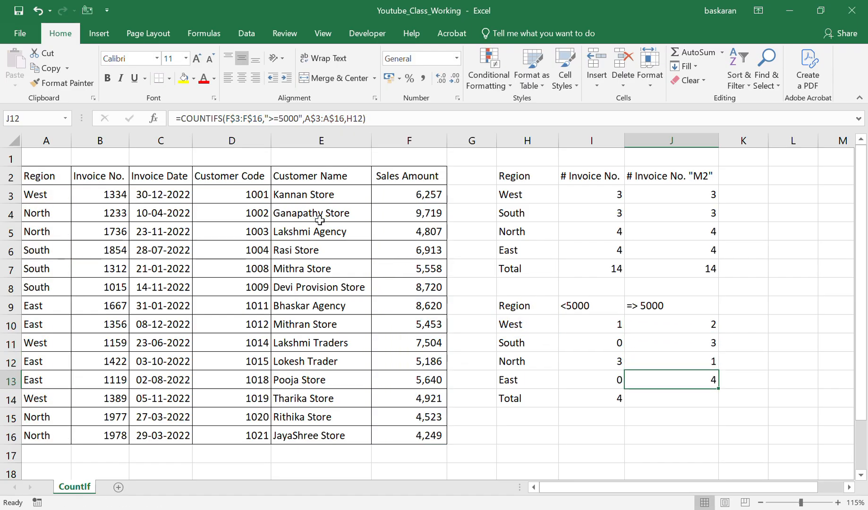
Insert an AutoSum of J10:J13 in J14, and select both column totals (I14:J14) to check their sum.
key(Down)
key(alt+=)
key(ctrl+Return)
key(shift+Left)
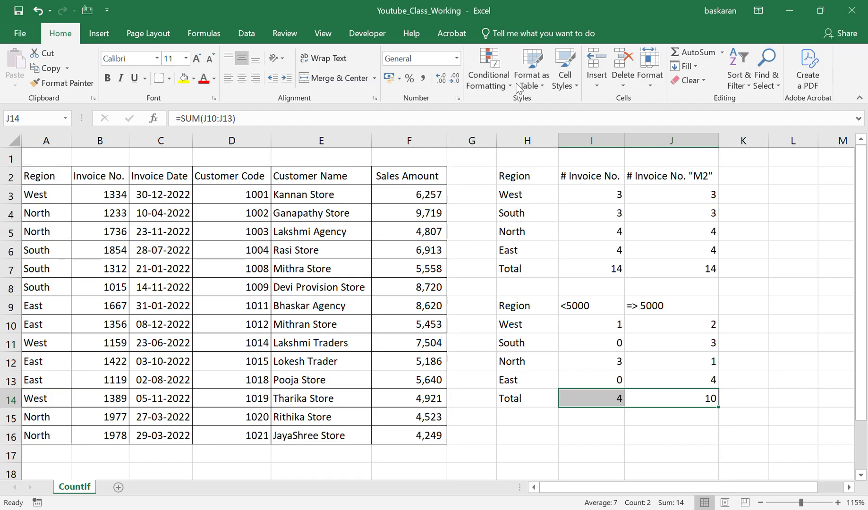
Widen columns H and I of the summary blocks slightly.
drag(558, 140, 581, 140)
click(613, 140)
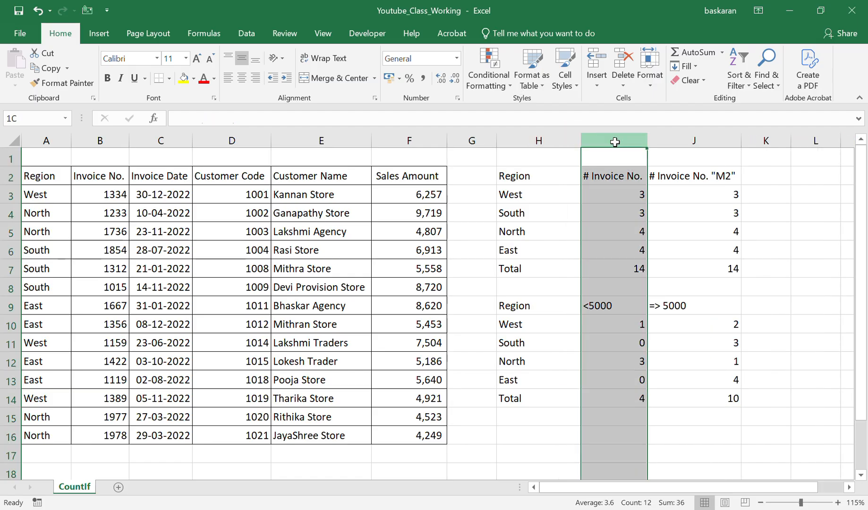
drag(647, 140, 657, 141)
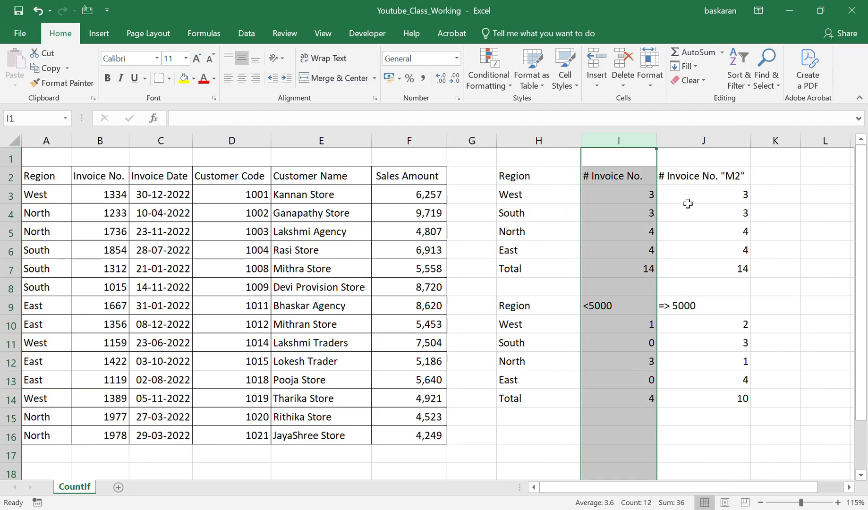